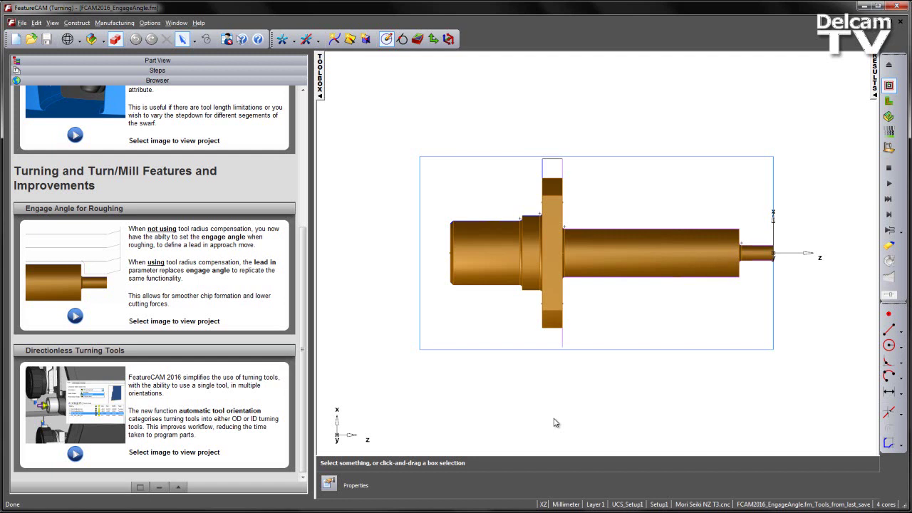
Step: Show the feature tree and confirm 'turn rough no tnr default' has a rough engage angle of 0
{"action": "left_click", "coordinate": [187, 61]}
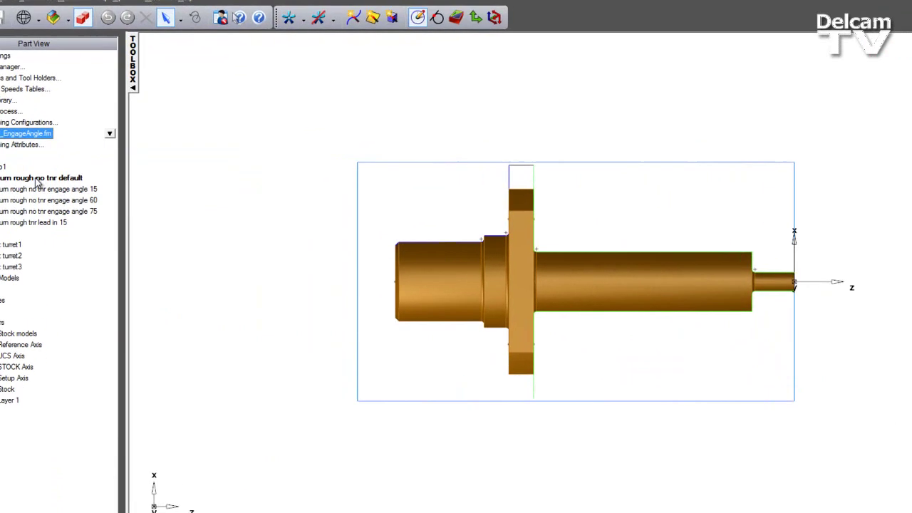
{"action": "double_click", "coordinate": [84, 170]}
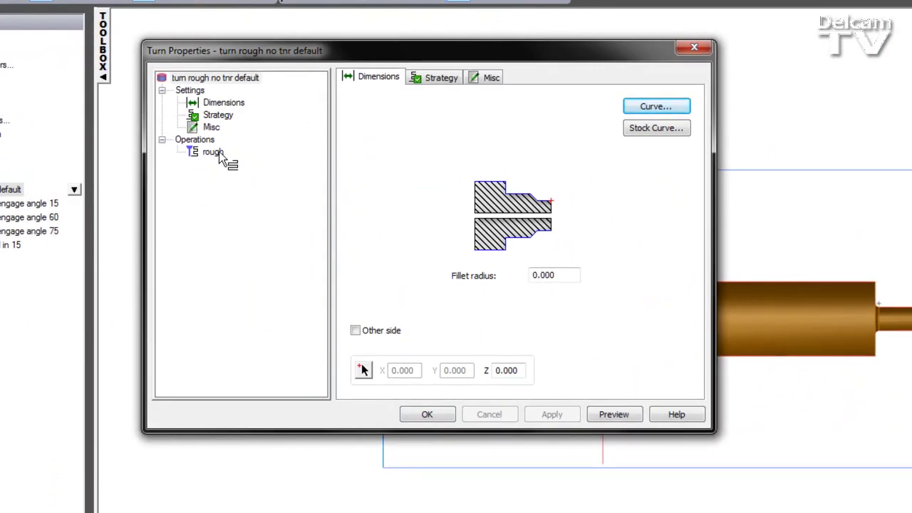
{"action": "left_click", "coordinate": [439, 80]}
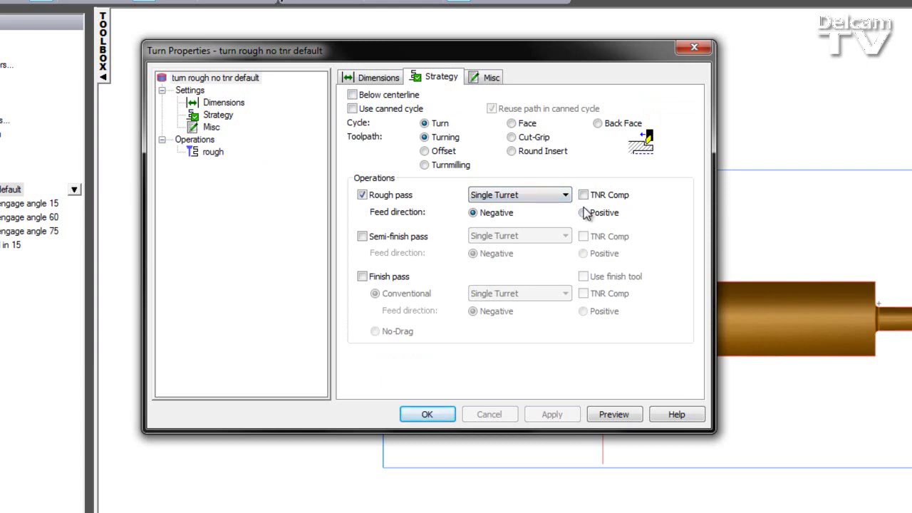
{"action": "left_click", "coordinate": [214, 152]}
{"action": "left_click", "coordinate": [484, 79]}
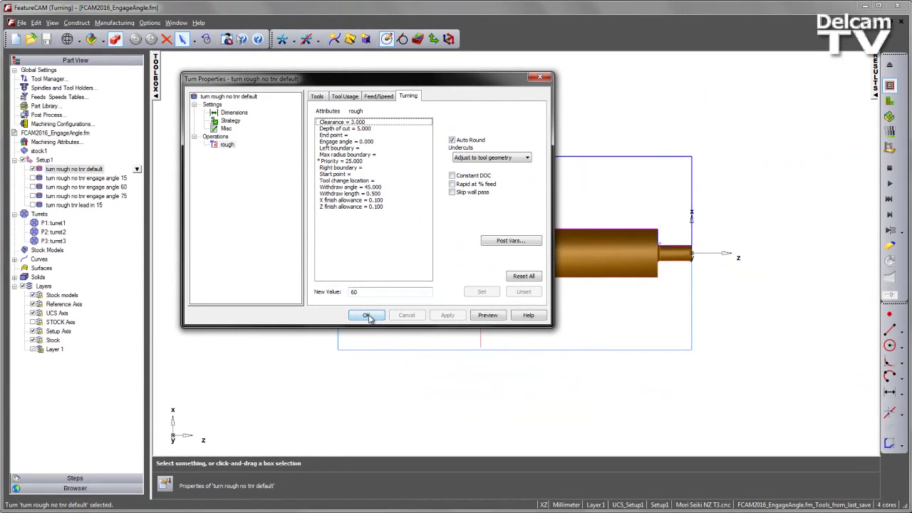
{"action": "left_click", "coordinate": [396, 365]}
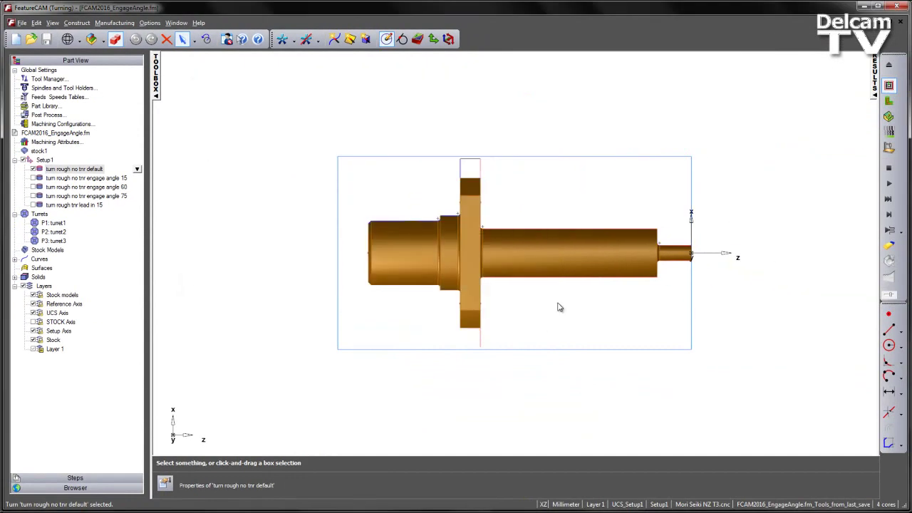
Step: Zoom into the part and simulate the default roughing toolpath
{"action": "scroll", "coordinate": [577, 263], "scroll_direction": "up", "scroll_amount": 3}
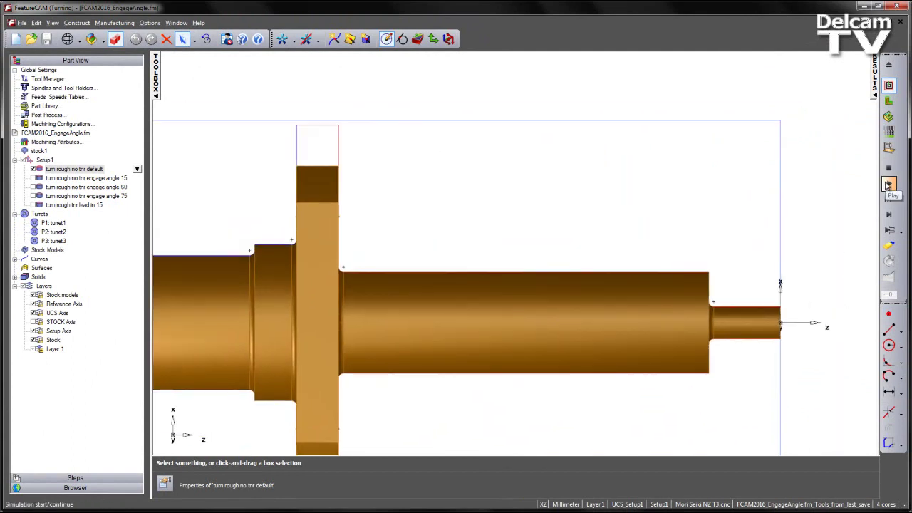
{"action": "left_click", "coordinate": [888, 184]}
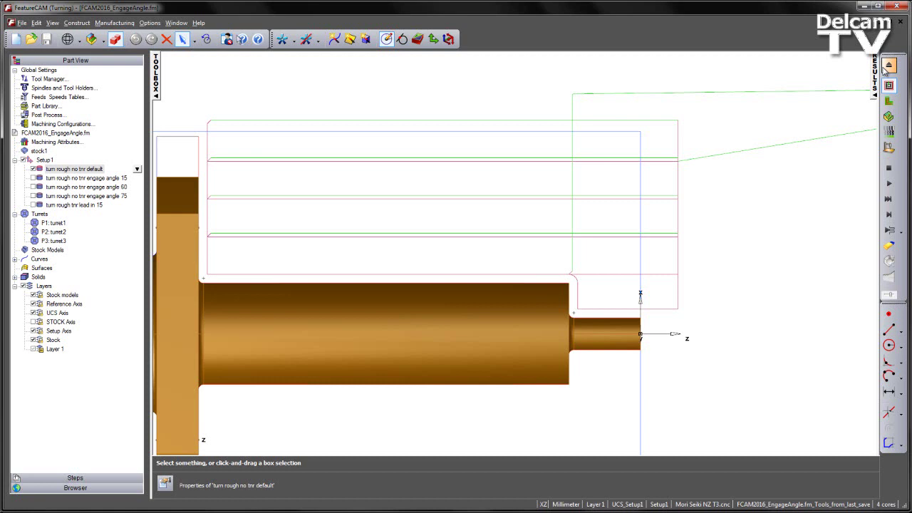
Step: Disable the default feature and enable only 'turn rough no tnr engage angle 15'
{"action": "left_click", "coordinate": [33, 178]}
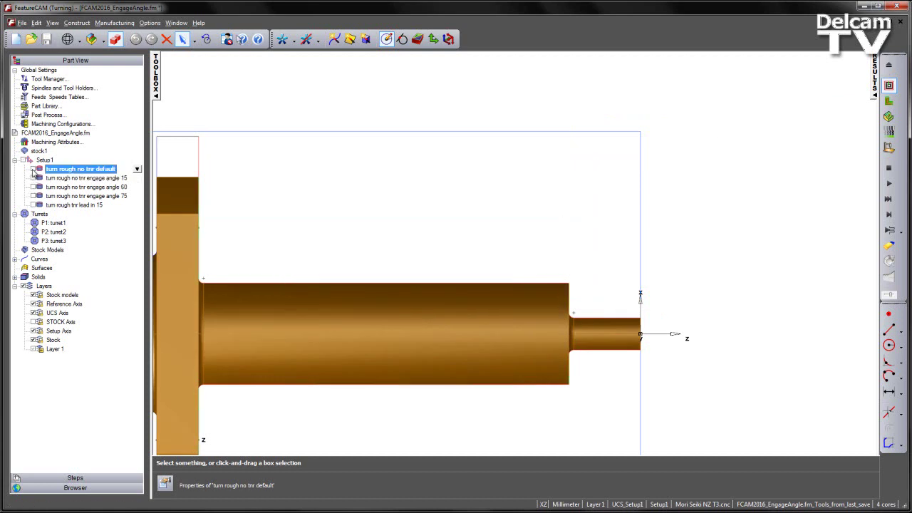
{"action": "left_click", "coordinate": [48, 178]}
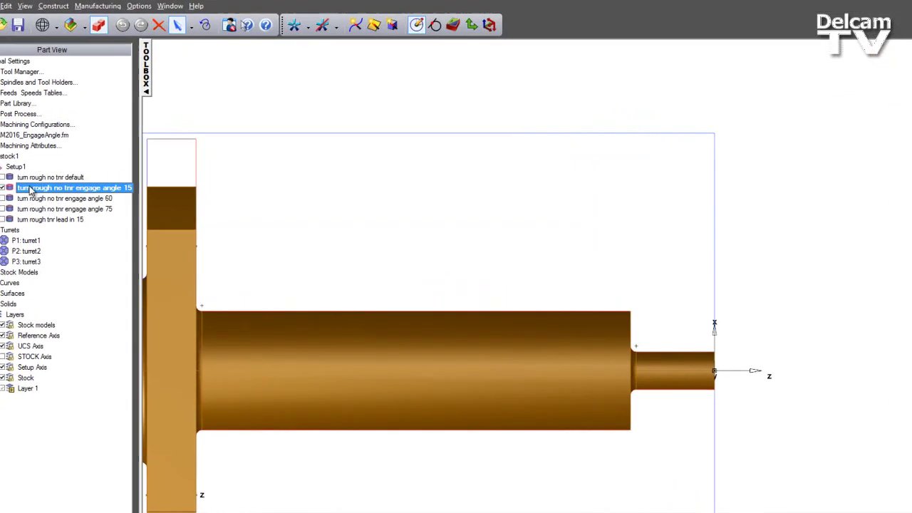
{"action": "double_click", "coordinate": [48, 178]}
Step: Confirm its rough operation's engage angle is 15 and simulate its toolpath
{"action": "left_click", "coordinate": [218, 149]}
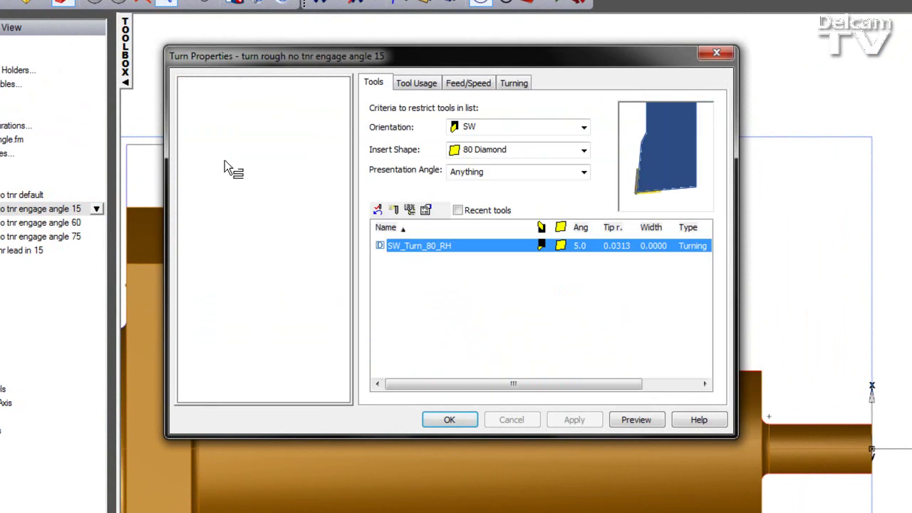
{"action": "left_click", "coordinate": [513, 83]}
{"action": "left_click", "coordinate": [393, 154]}
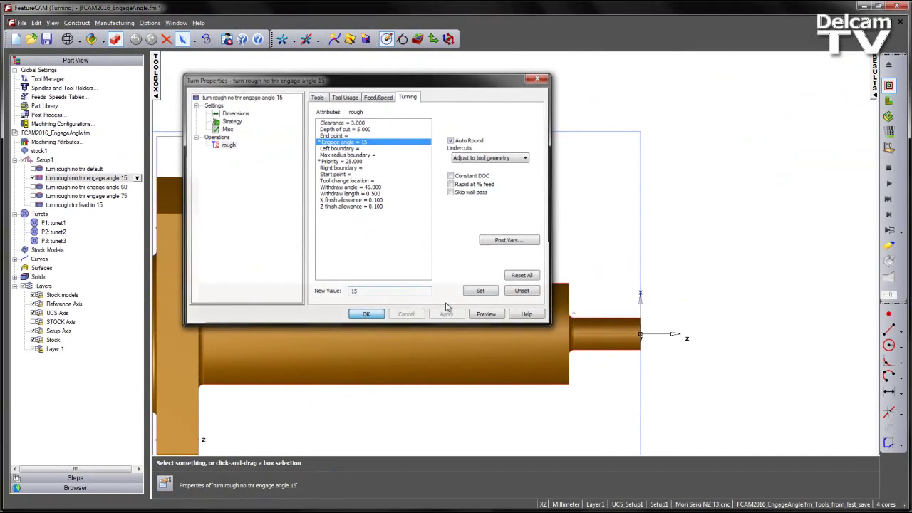
{"action": "left_click", "coordinate": [372, 324]}
{"action": "left_click", "coordinate": [887, 184]}
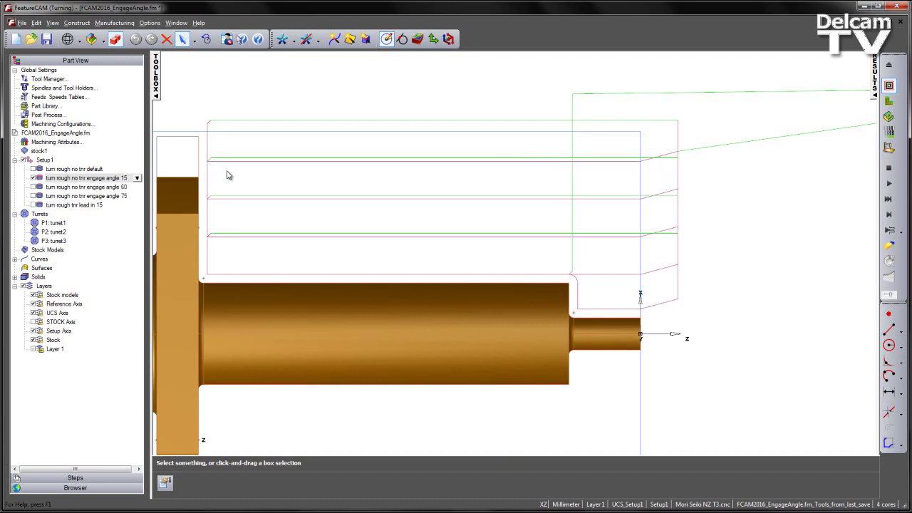
Step: Clear the toolpaths and make 'engage angle 60' the only enabled roughing feature
{"action": "left_click", "coordinate": [891, 66]}
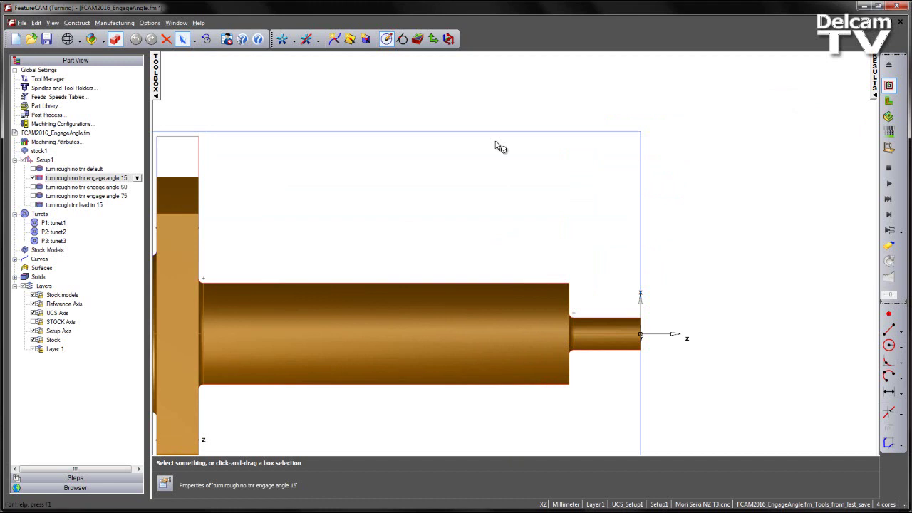
{"action": "left_click", "coordinate": [32, 178]}
{"action": "left_click", "coordinate": [58, 187]}
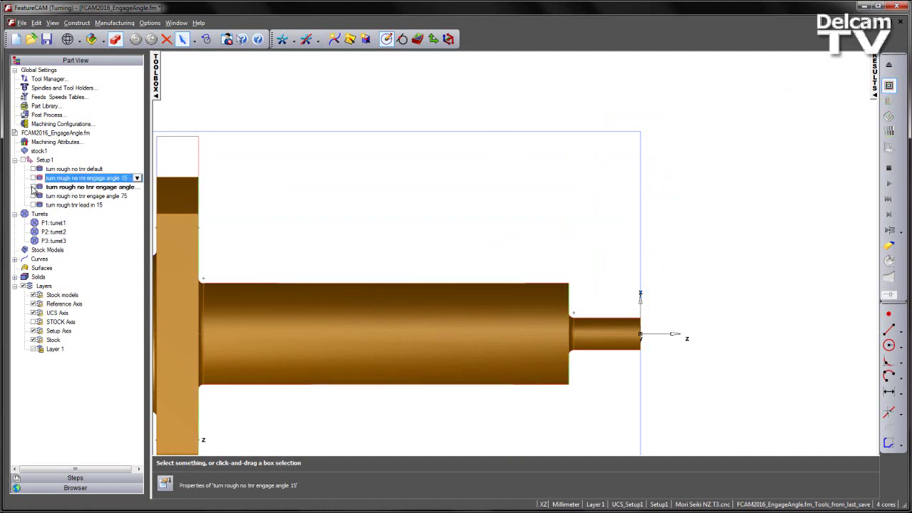
{"action": "left_click", "coordinate": [32, 187]}
Step: Confirm its rough operation's engage angle is 60 and simulate the angled toolpath
{"action": "double_click", "coordinate": [59, 187]}
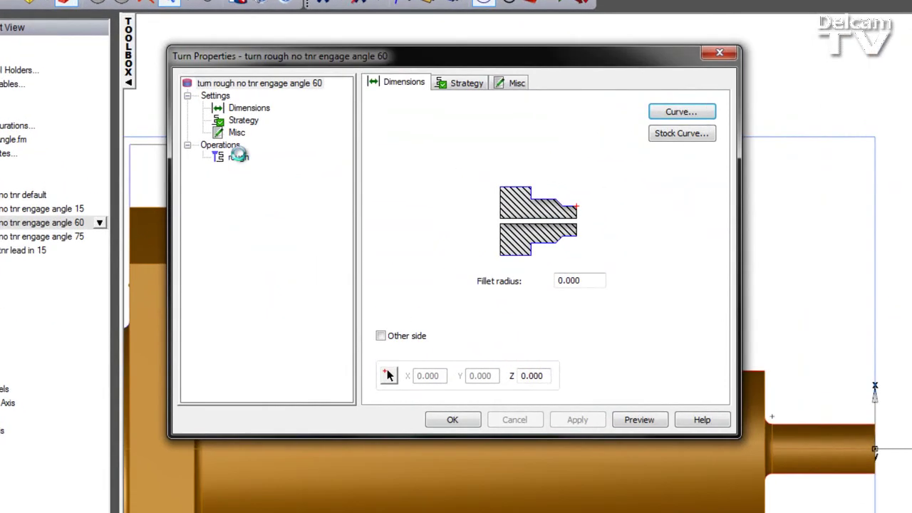
{"action": "left_click", "coordinate": [229, 143]}
{"action": "left_click", "coordinate": [515, 83]}
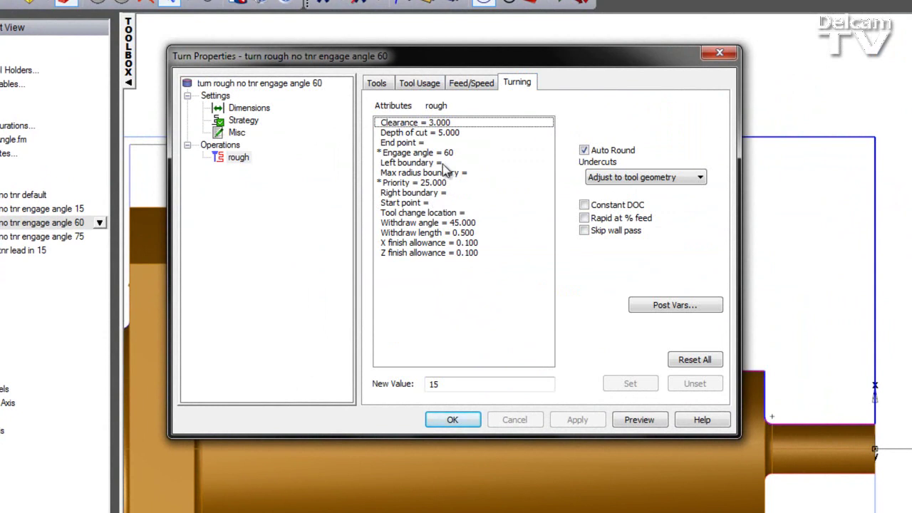
{"action": "left_click", "coordinate": [444, 422]}
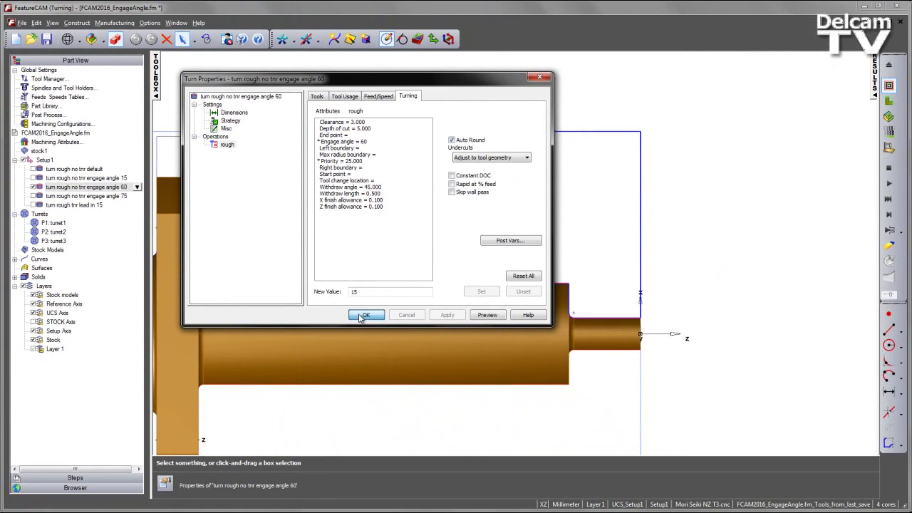
{"action": "left_click", "coordinate": [889, 184]}
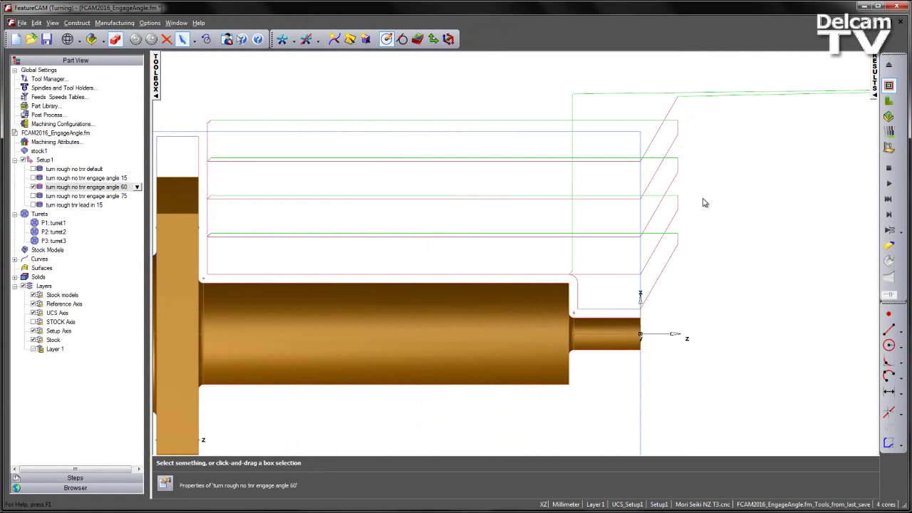
Step: Draw a construction line from the toolpath corner along the angled engage move
{"action": "scroll", "coordinate": [720, 200], "scroll_direction": "up", "scroll_amount": 3}
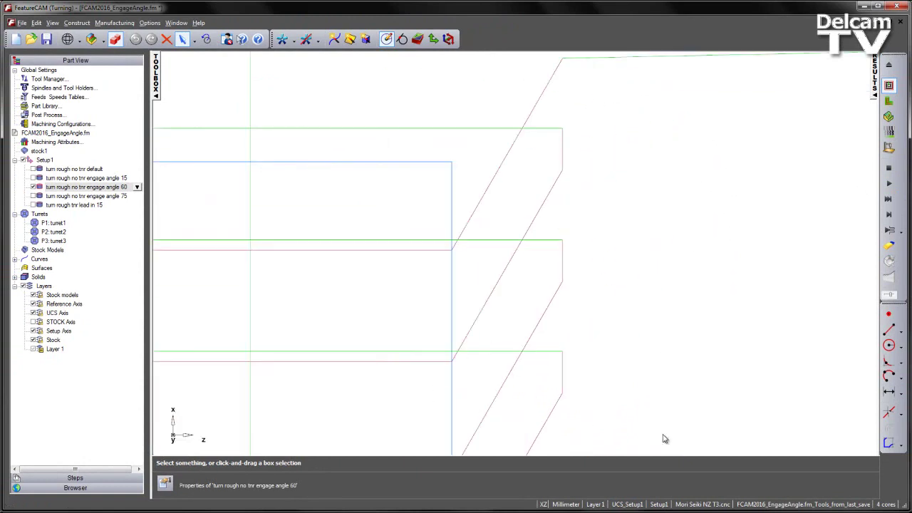
{"action": "left_click", "coordinate": [889, 330]}
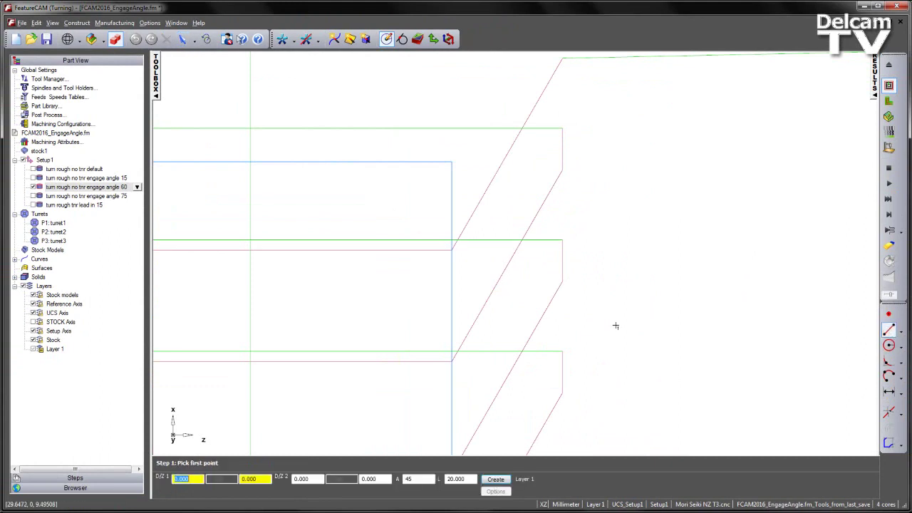
{"action": "left_click", "coordinate": [453, 364]}
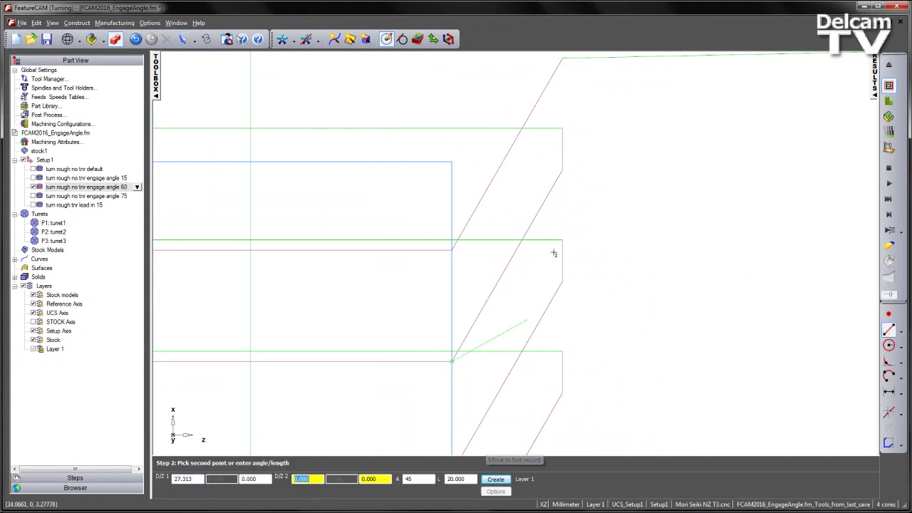
{"action": "left_click", "coordinate": [548, 194]}
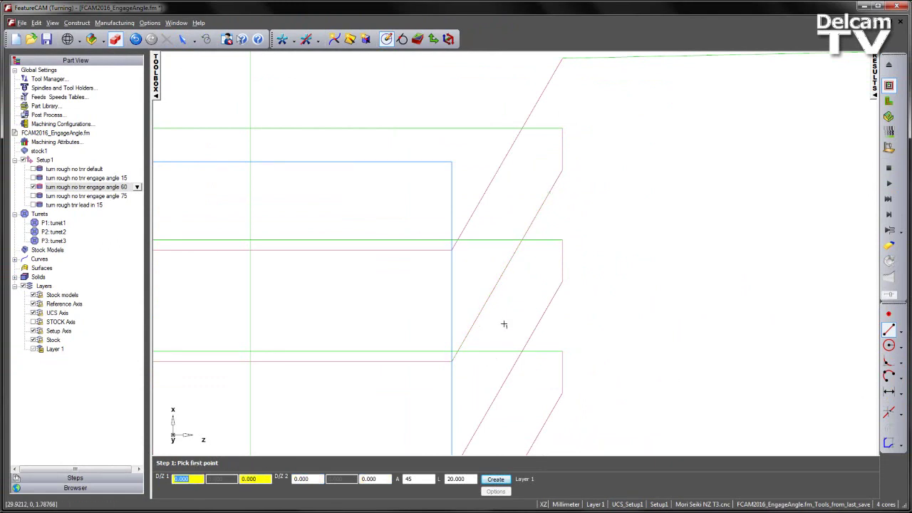
{"action": "key", "text": "Escape"}
Step: Check the line measures 60° and rerun the toolpath simulation
{"action": "left_click", "coordinate": [495, 290]}
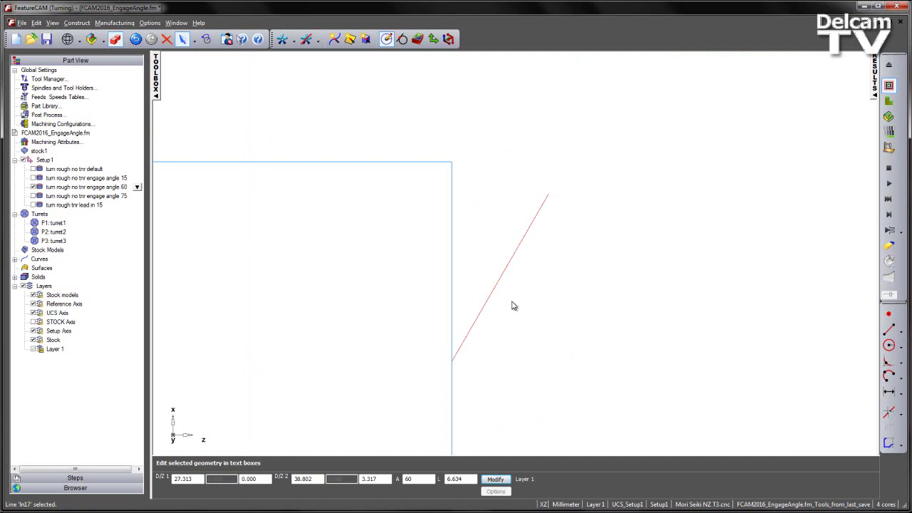
{"action": "double_click", "coordinate": [417, 479]}
{"action": "left_click", "coordinate": [888, 183]}
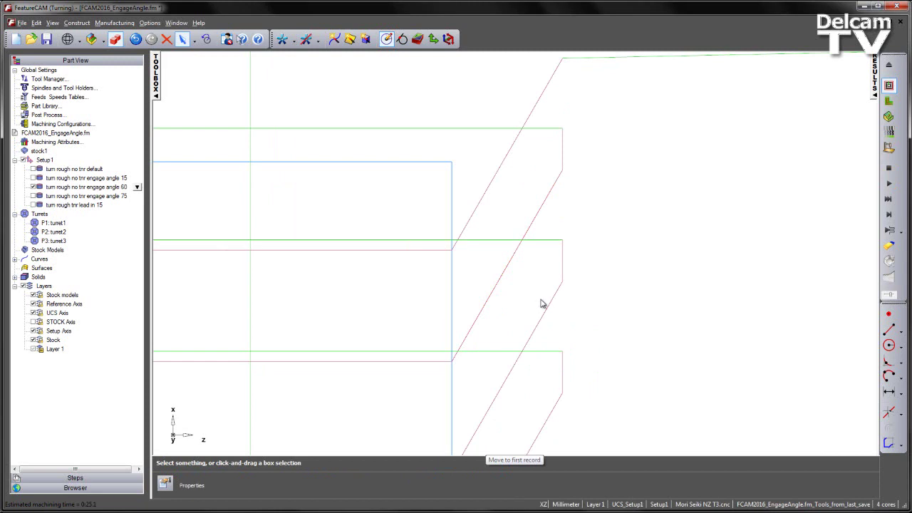
Step: Draw a second construction line from the previous endpoint to the upper toolpath corner
{"action": "left_click", "coordinate": [888, 330]}
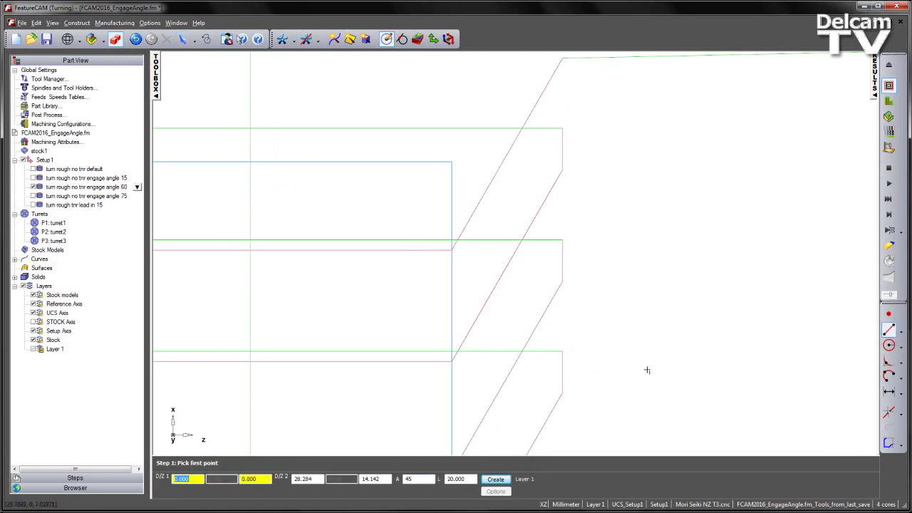
{"action": "left_click", "coordinate": [454, 366]}
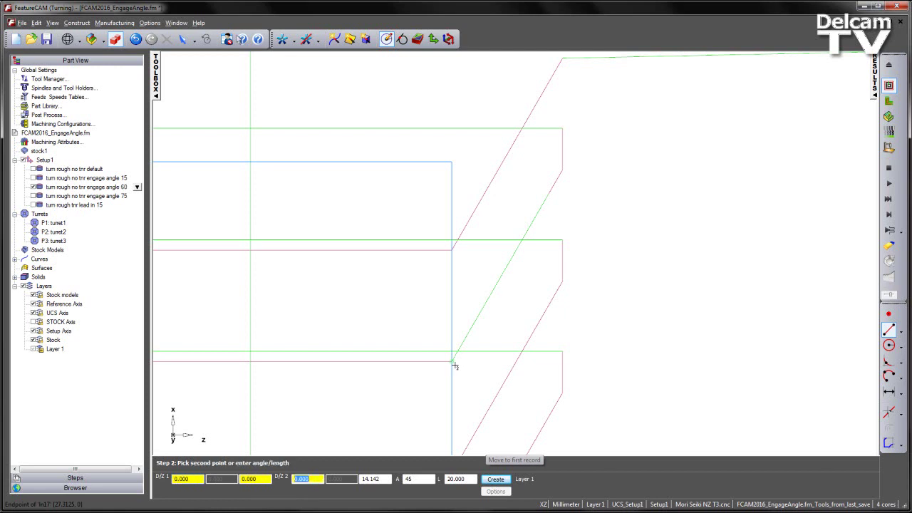
{"action": "left_click", "coordinate": [565, 127]}
{"action": "key", "text": "Escape"}
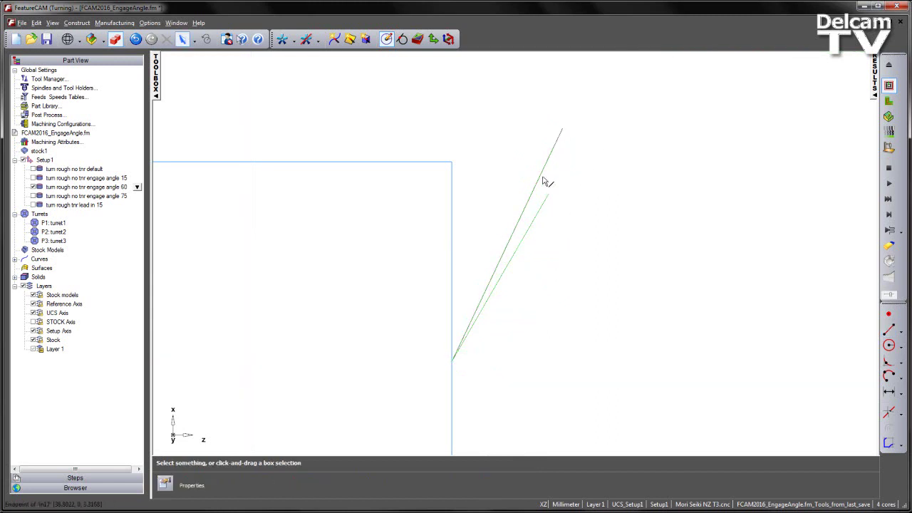
Step: Read the line's angle of about 64.6° and redisplay the toolpaths
{"action": "left_click", "coordinate": [545, 180]}
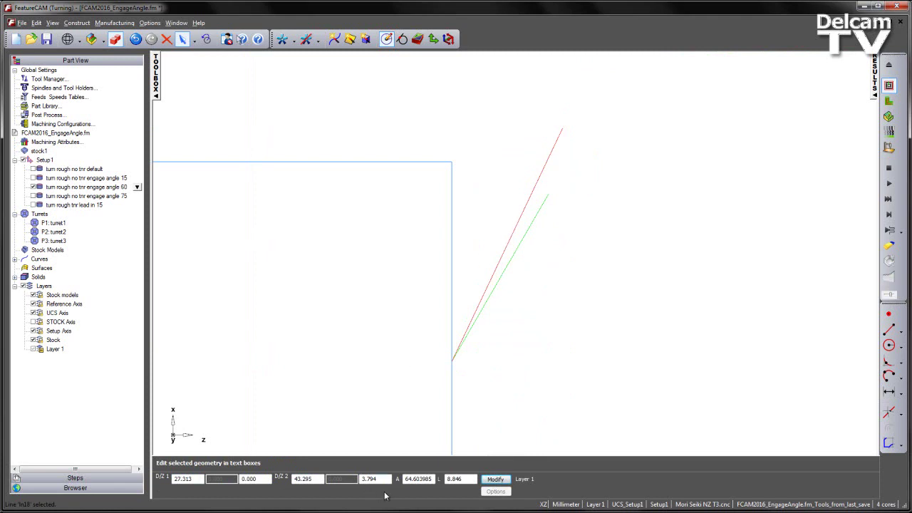
{"action": "double_click", "coordinate": [410, 480]}
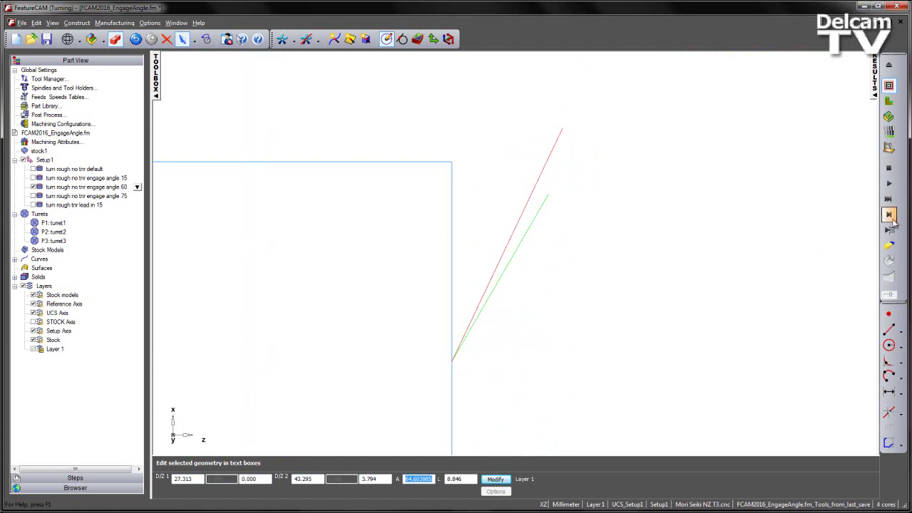
{"action": "left_click", "coordinate": [888, 182]}
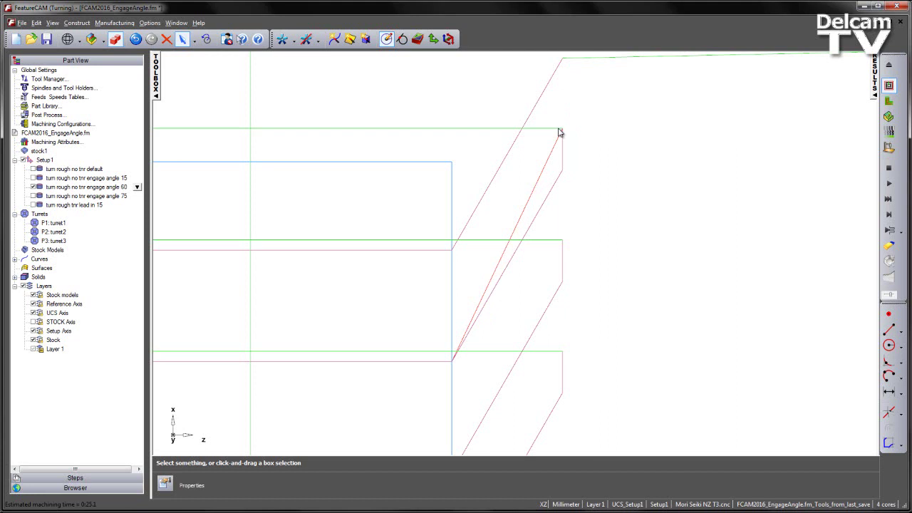
Step: Clear the simulated toolpaths and delete the red and green measuring lines
{"action": "left_click", "coordinate": [888, 65]}
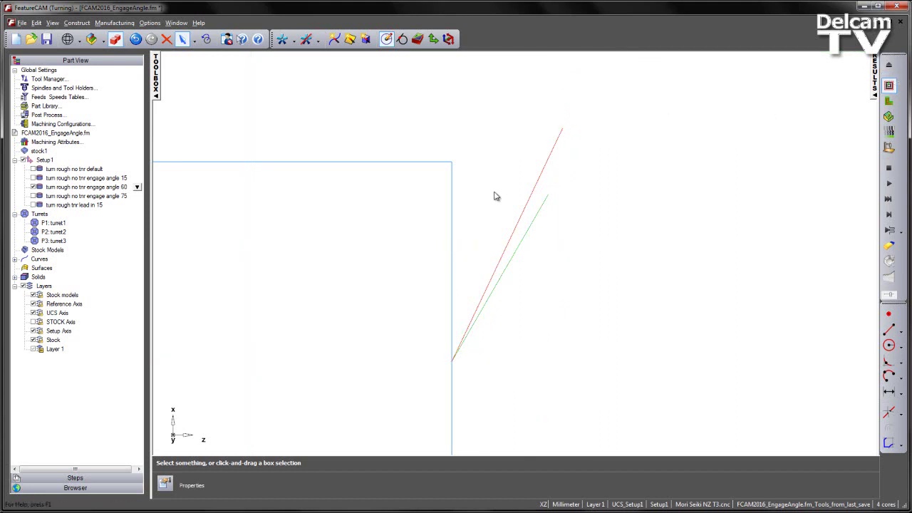
{"action": "left_click", "coordinate": [544, 171]}
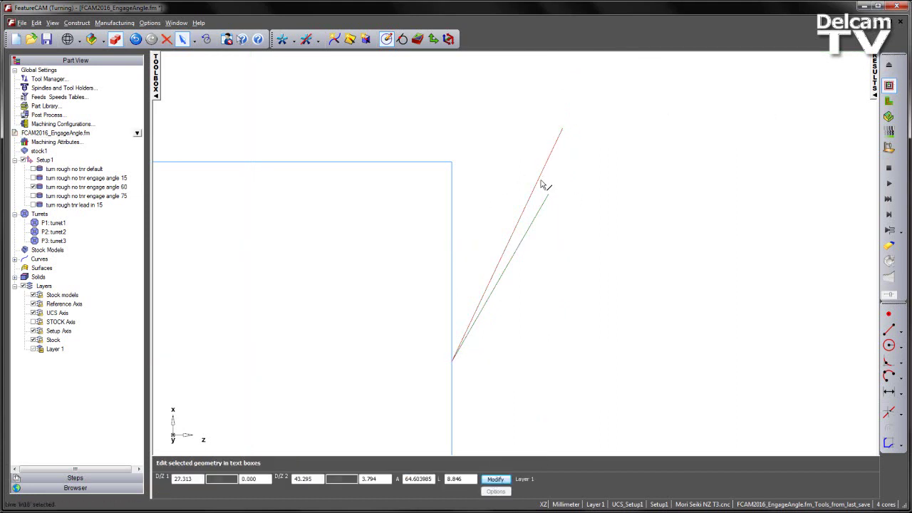
{"action": "key", "text": "Delete"}
{"action": "left_click", "coordinate": [539, 212]}
{"action": "key", "text": "Delete"}
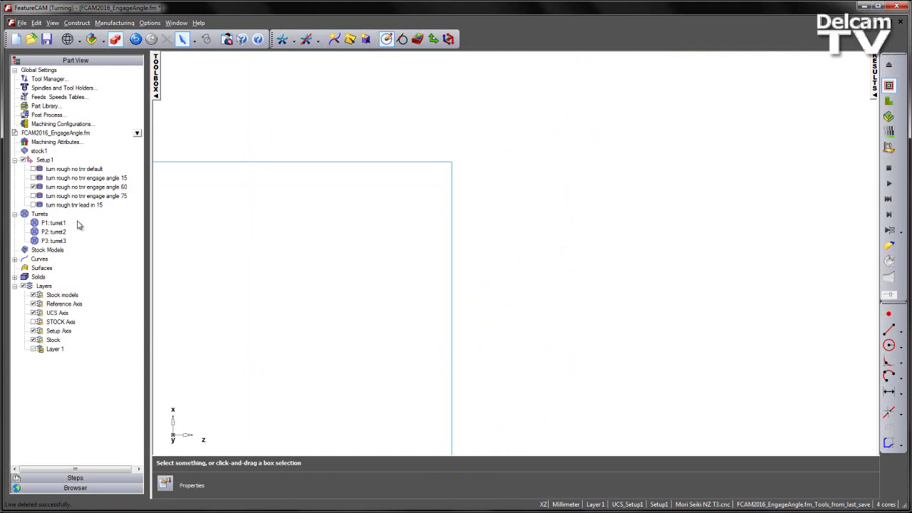
Step: Show the 'engage angle 75' feature's rough Turning attributes, with engage angle 75
{"action": "left_click", "coordinate": [40, 197]}
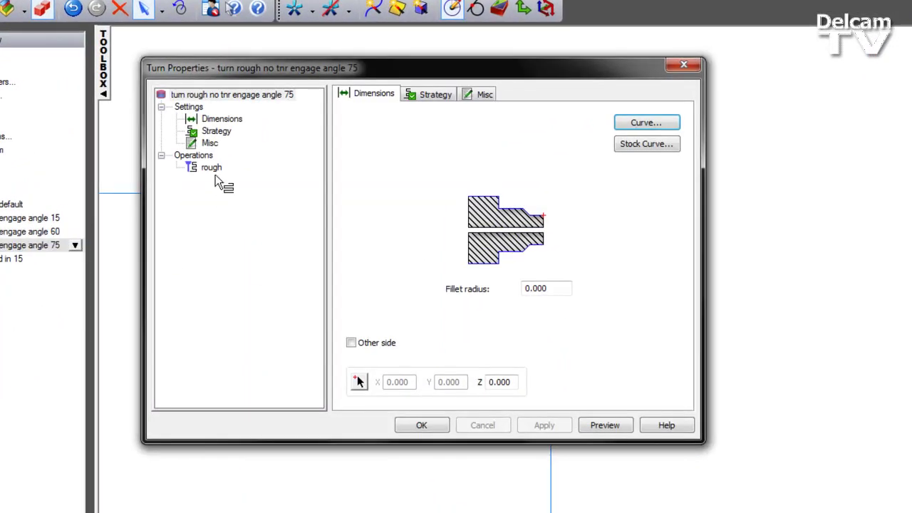
{"action": "left_click", "coordinate": [211, 167]}
{"action": "left_click", "coordinate": [483, 99]}
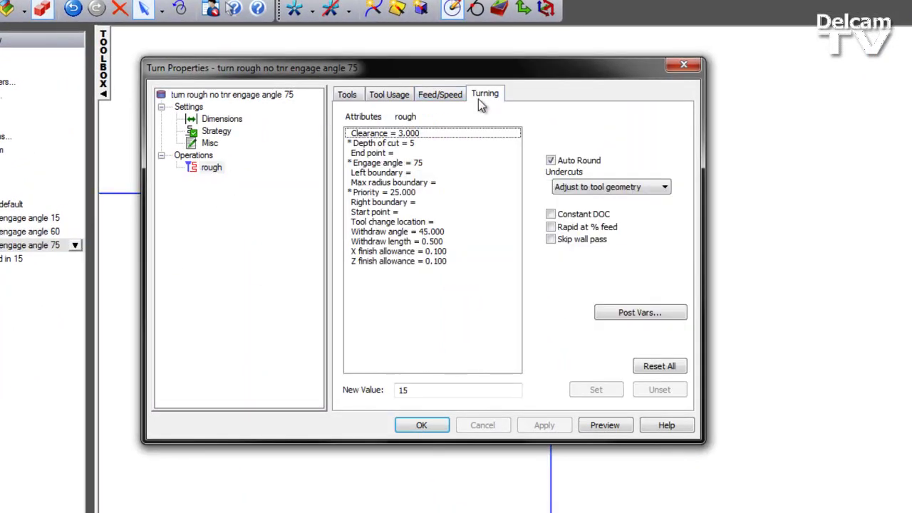
Step: Accept the properties and simulate the engage angle 75 roughing toolpath
{"action": "mouse_move", "coordinate": [420, 165]}
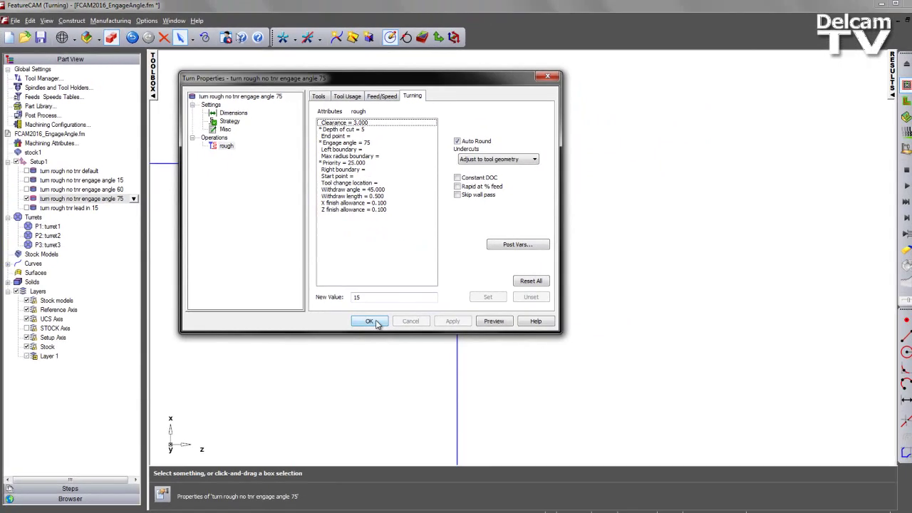
{"action": "left_click", "coordinate": [421, 424]}
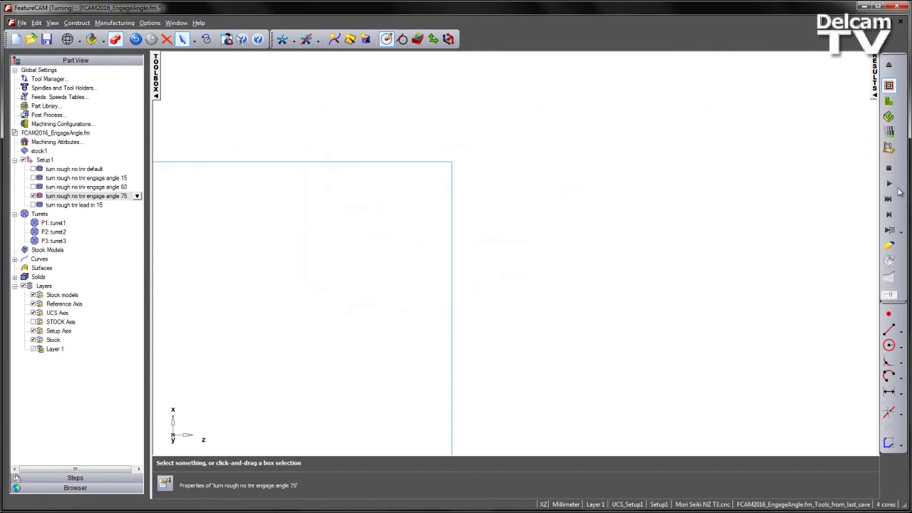
{"action": "left_click", "coordinate": [897, 190]}
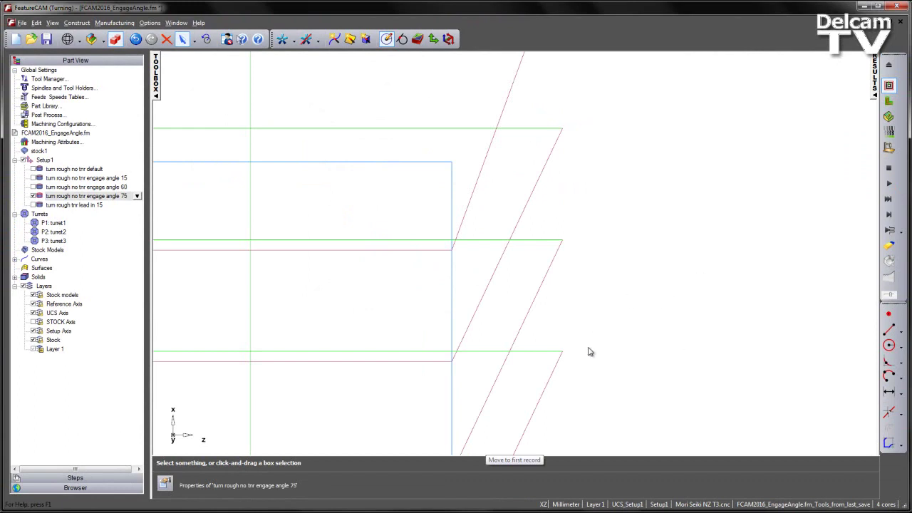
Step: Draw a line between the entry-move corners, read its 64.603985° angle, and replay the simulation
{"action": "left_click", "coordinate": [890, 329]}
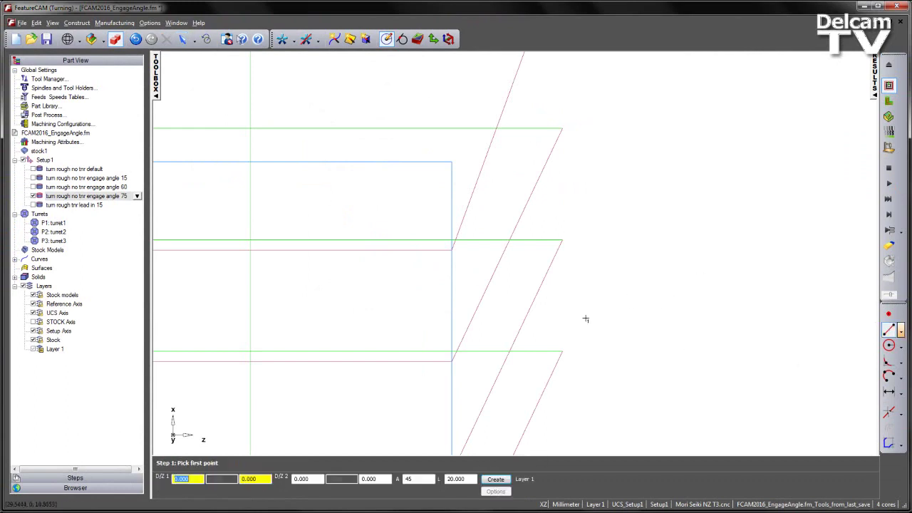
{"action": "left_click", "coordinate": [451, 361]}
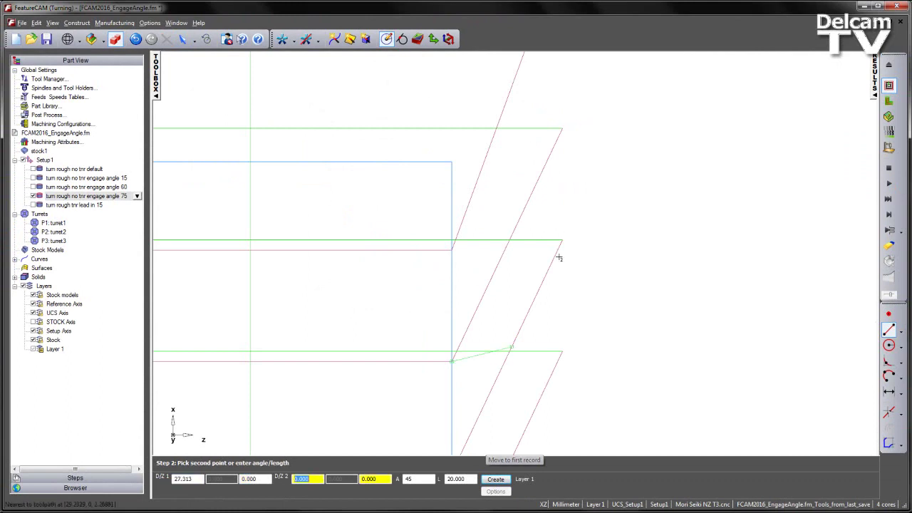
{"action": "left_click", "coordinate": [566, 128]}
{"action": "key", "text": "Escape"}
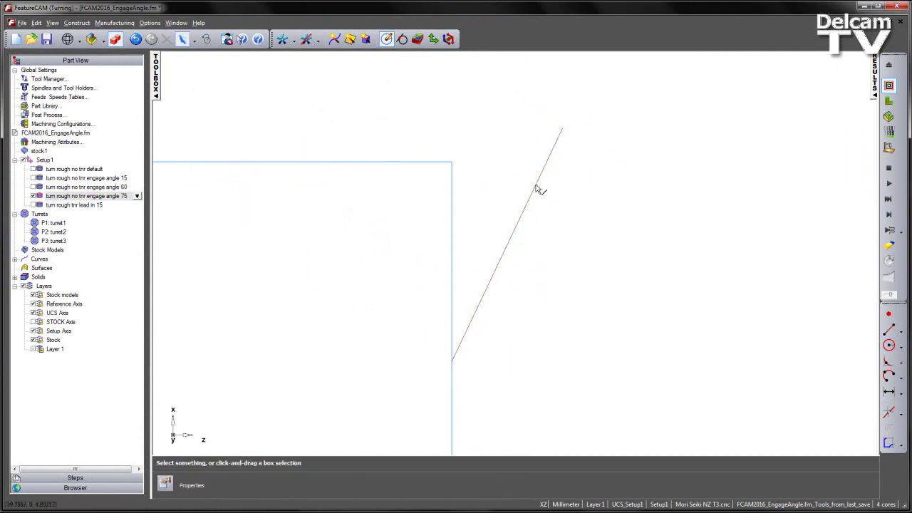
{"action": "left_click", "coordinate": [538, 188]}
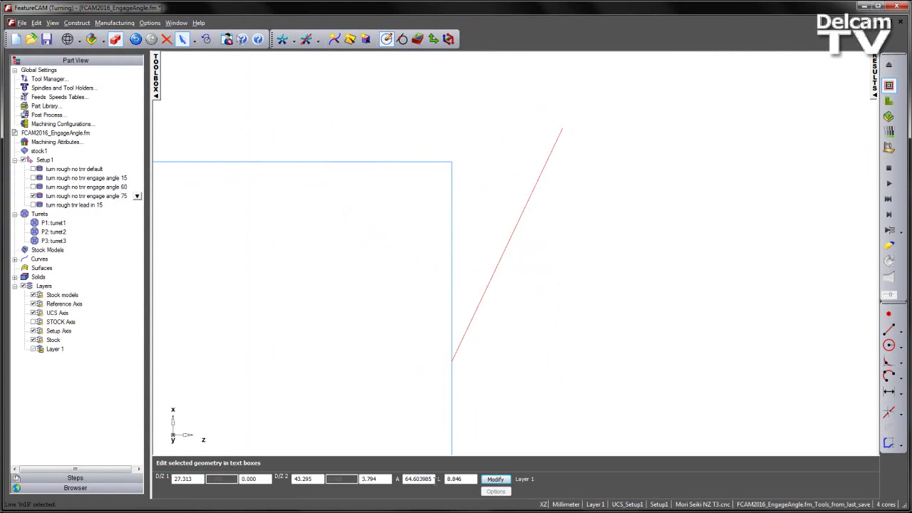
{"action": "double_click", "coordinate": [407, 479]}
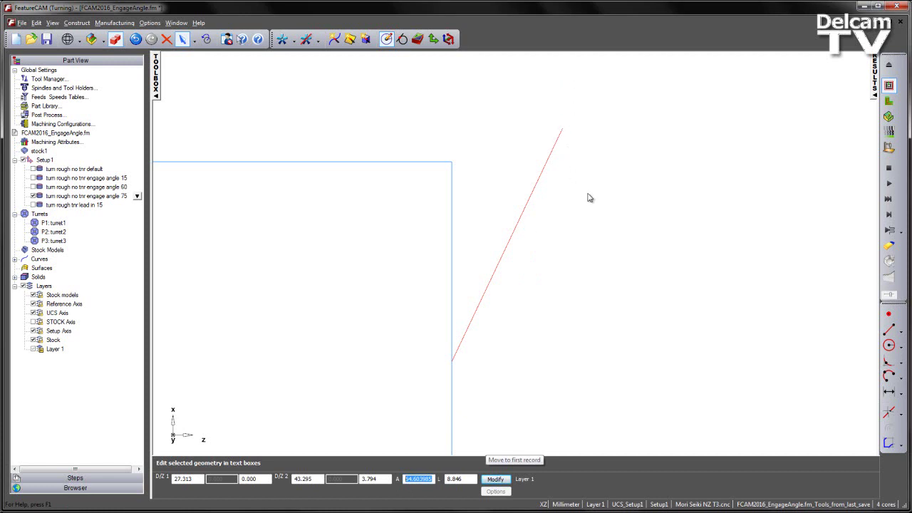
{"action": "left_click", "coordinate": [889, 184]}
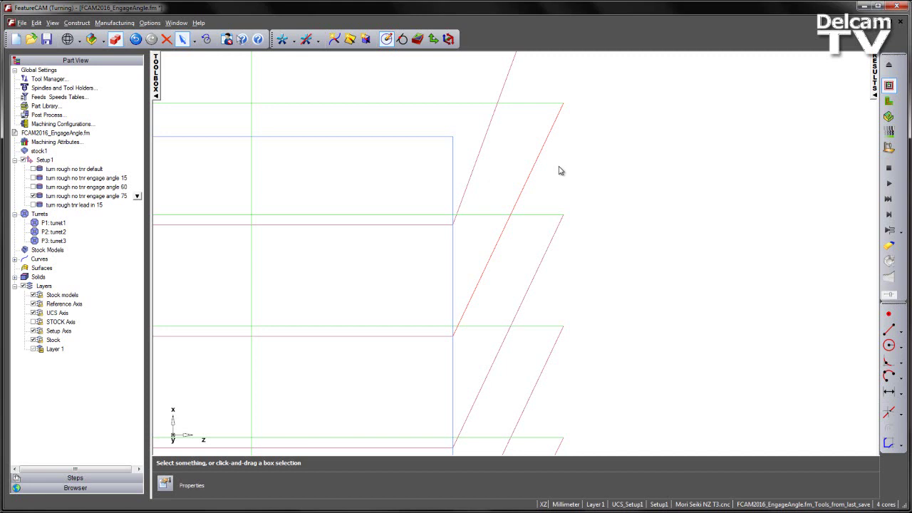
Step: Clear the toolpaths, delete the measuring line, and open 'turn rough tnr lead in 15'
{"action": "left_click", "coordinate": [889, 65]}
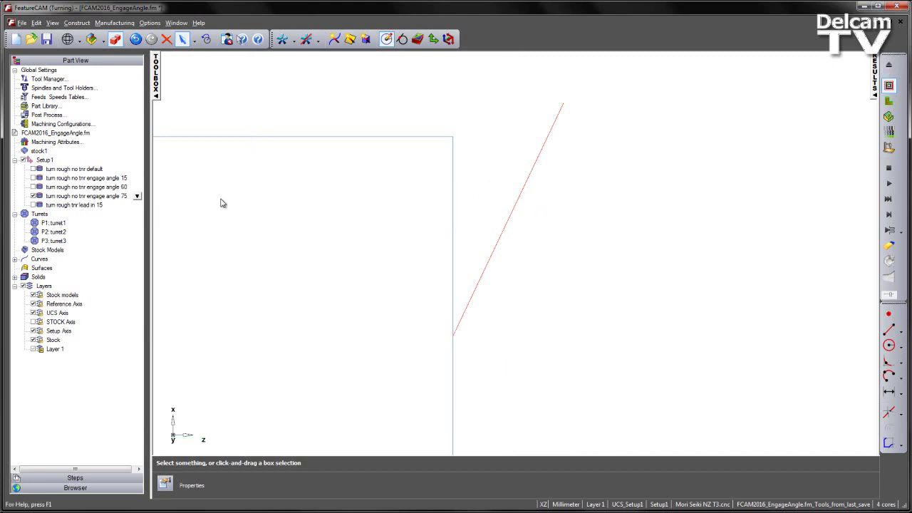
{"action": "key", "text": "Delete"}
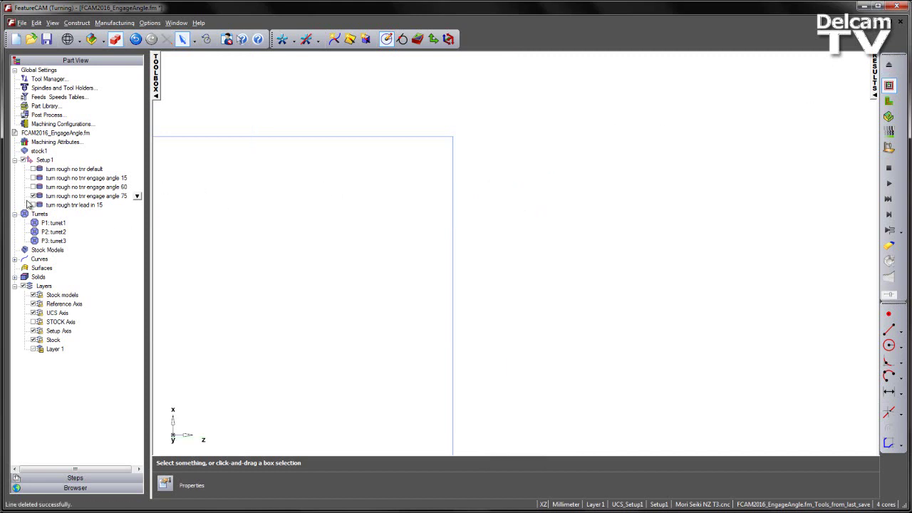
{"action": "double_click", "coordinate": [71, 204]}
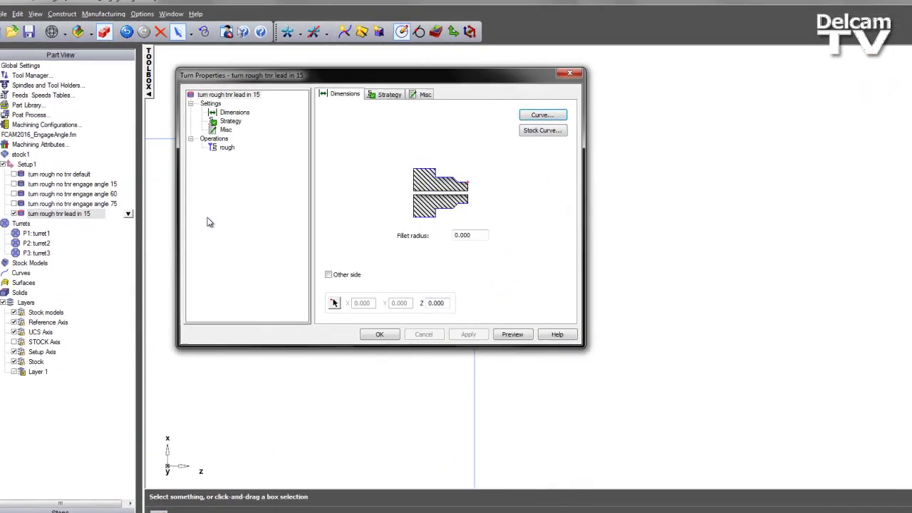
Step: Check its rough Turning attributes: lead-in angle 15 and lead-out angle 45
{"action": "left_click", "coordinate": [226, 146]}
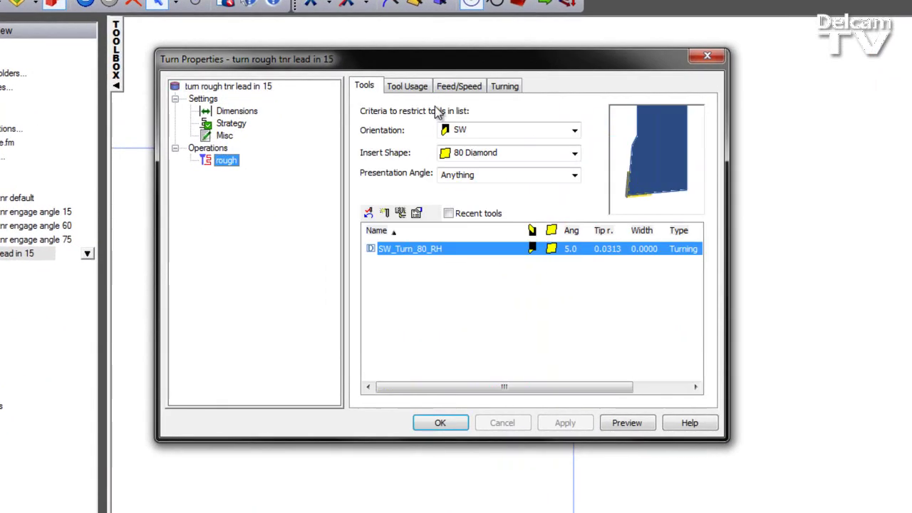
{"action": "left_click", "coordinate": [231, 121]}
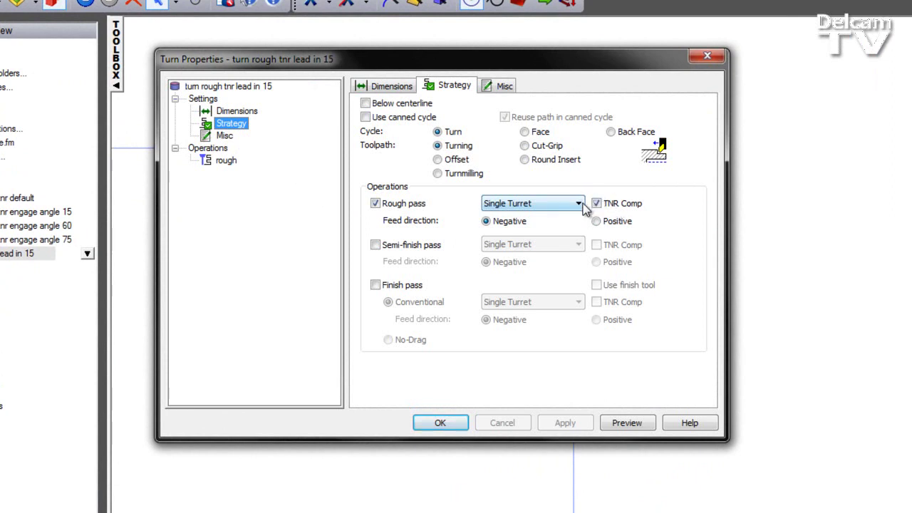
{"action": "left_click", "coordinate": [226, 160]}
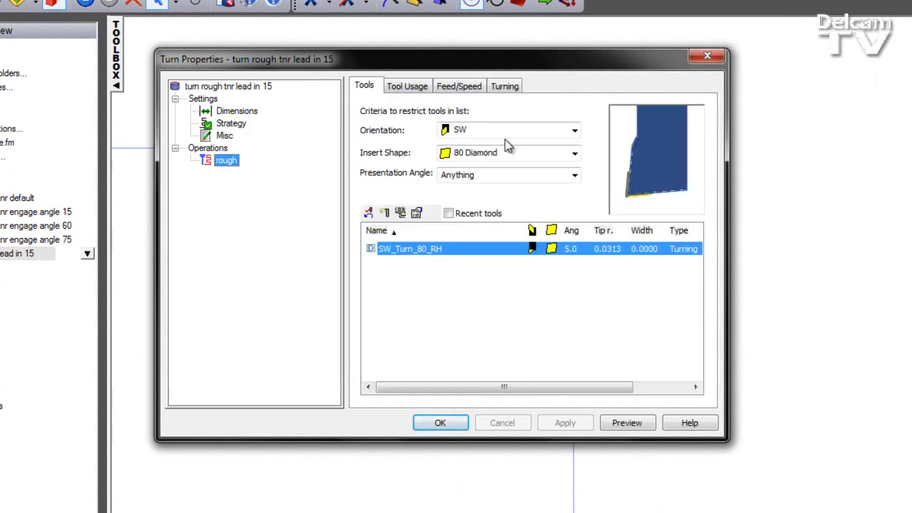
{"action": "left_click", "coordinate": [508, 88]}
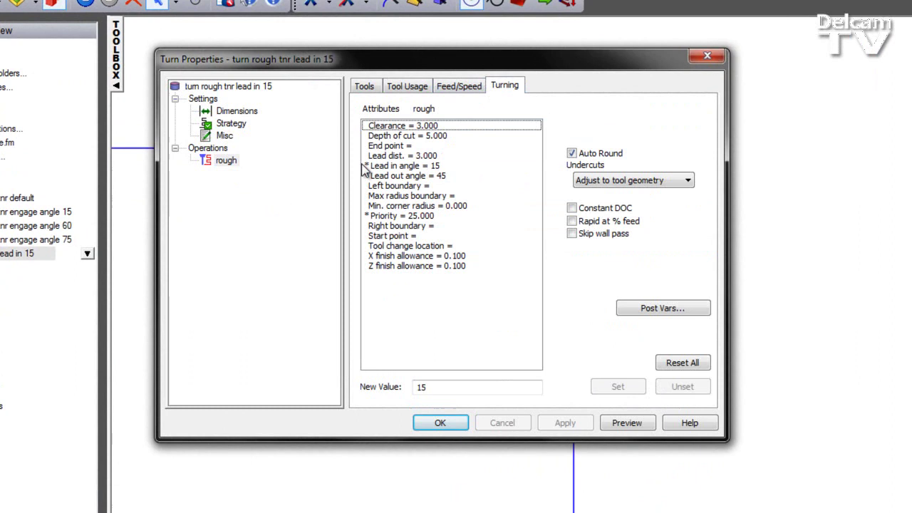
{"action": "mouse_move", "coordinate": [376, 193]}
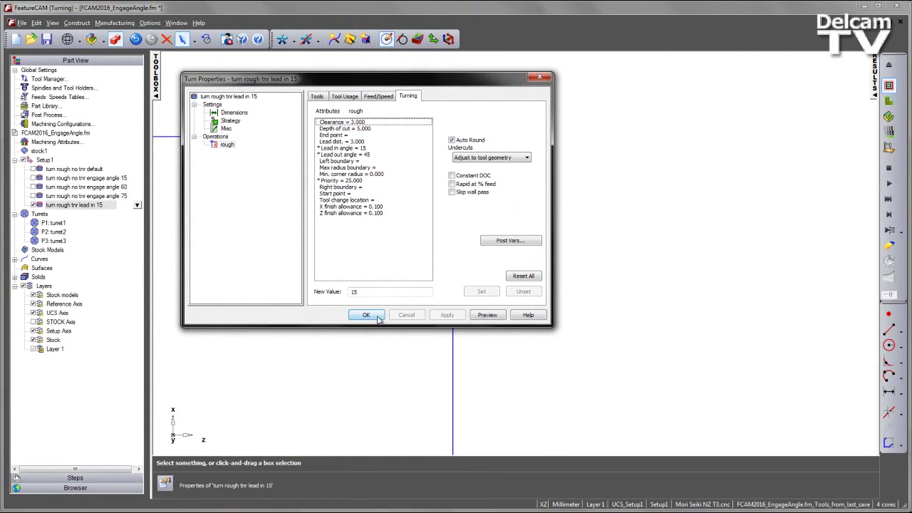
Step: Close Turn Properties and simulate the lead in 15 roughing toolpath
{"action": "left_click", "coordinate": [378, 320]}
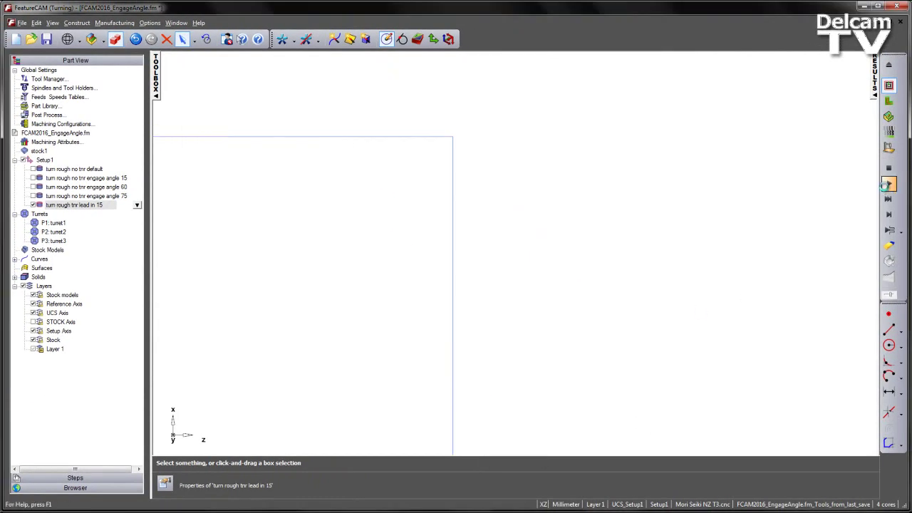
{"action": "left_click", "coordinate": [887, 185]}
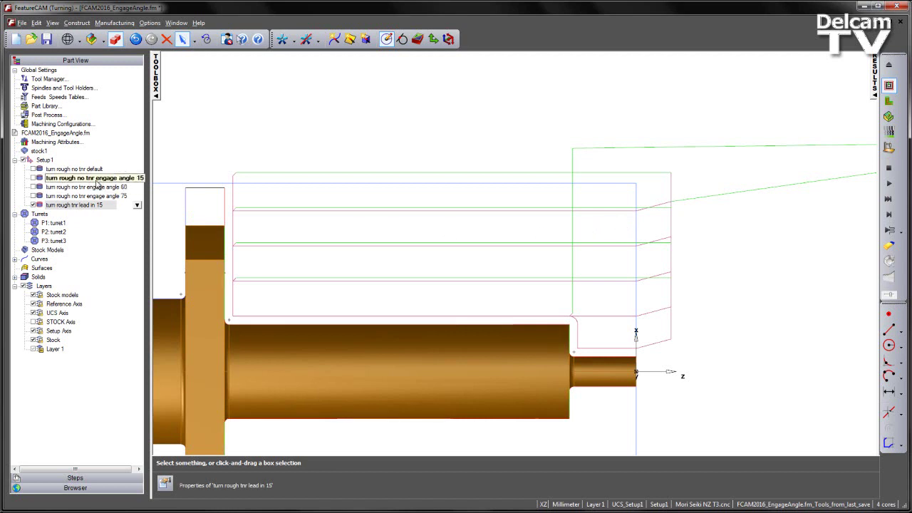
Step: Re-enable 'turn rough no tnr engage angle 15' and simulate it alongside lead in 15, zoomed on the entry moves
{"action": "left_click", "coordinate": [53, 178]}
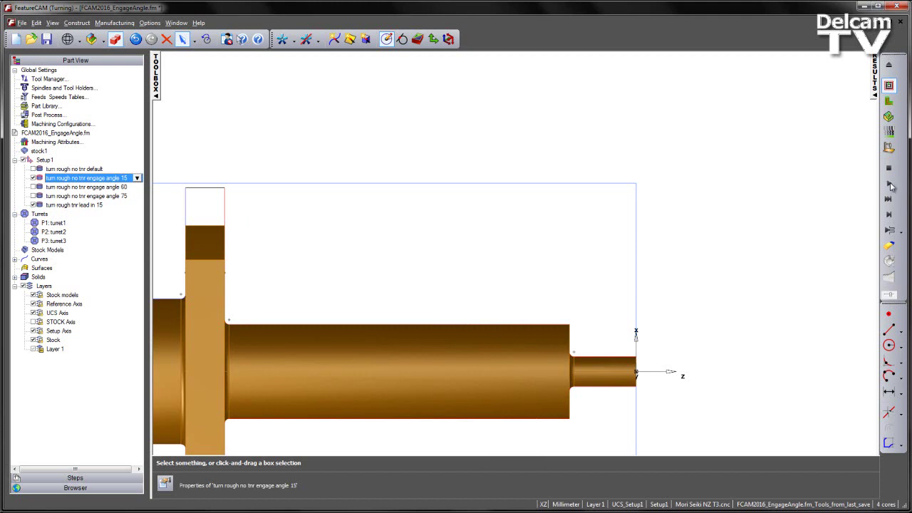
{"action": "left_click", "coordinate": [888, 184]}
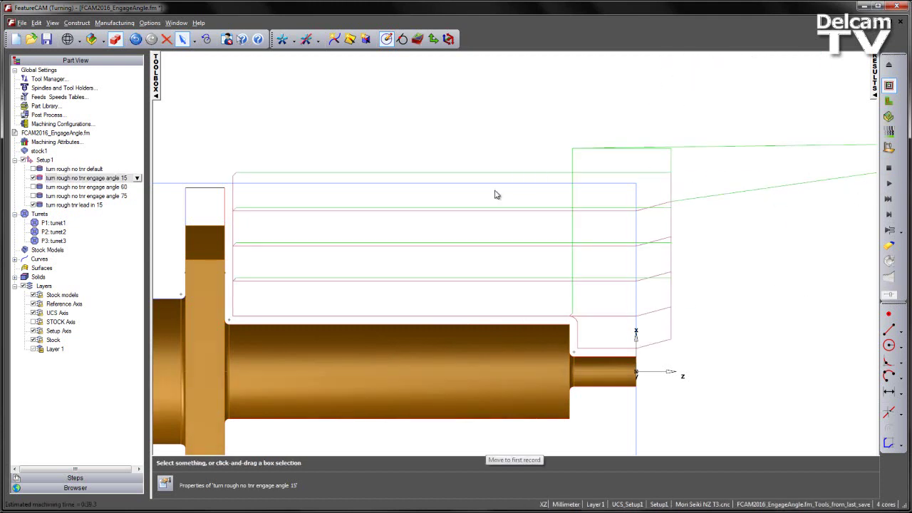
{"action": "scroll", "coordinate": [596, 322], "scroll_direction": "up", "scroll_amount": 2}
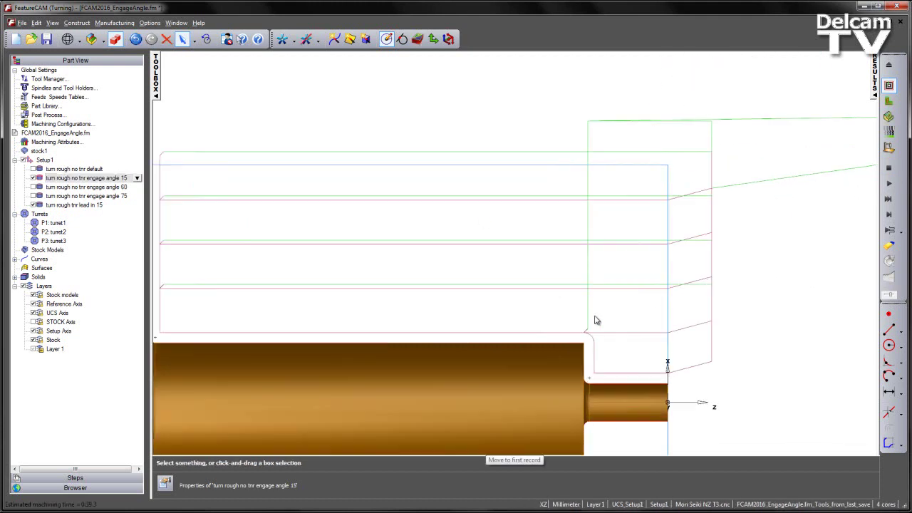